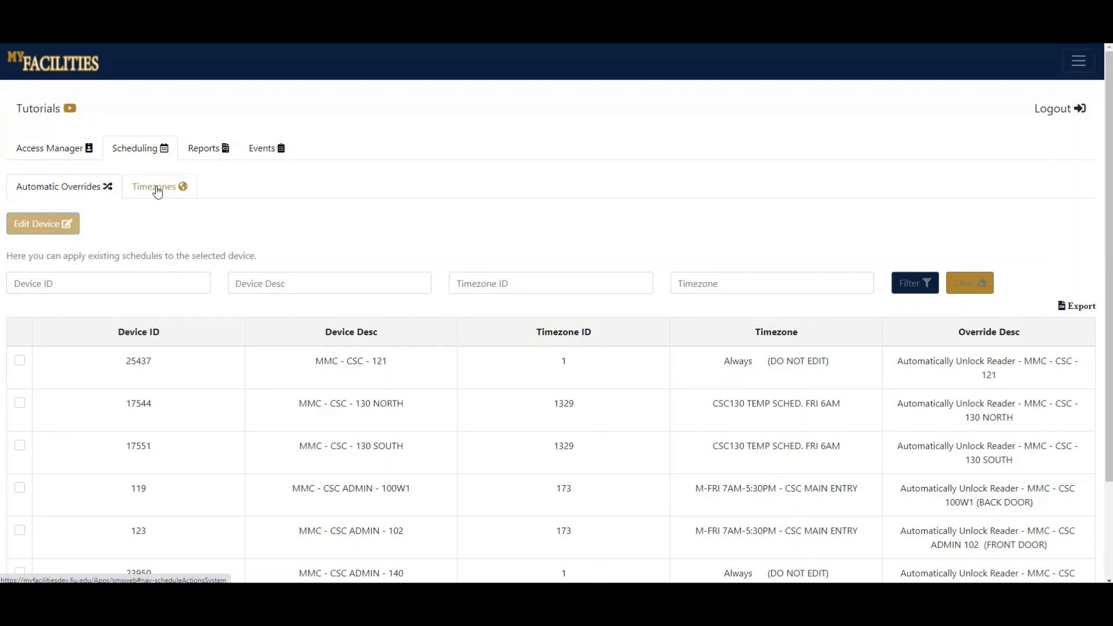
Open the scheduling timezones list and filter it by the timezone name "6am"
click(157, 192)
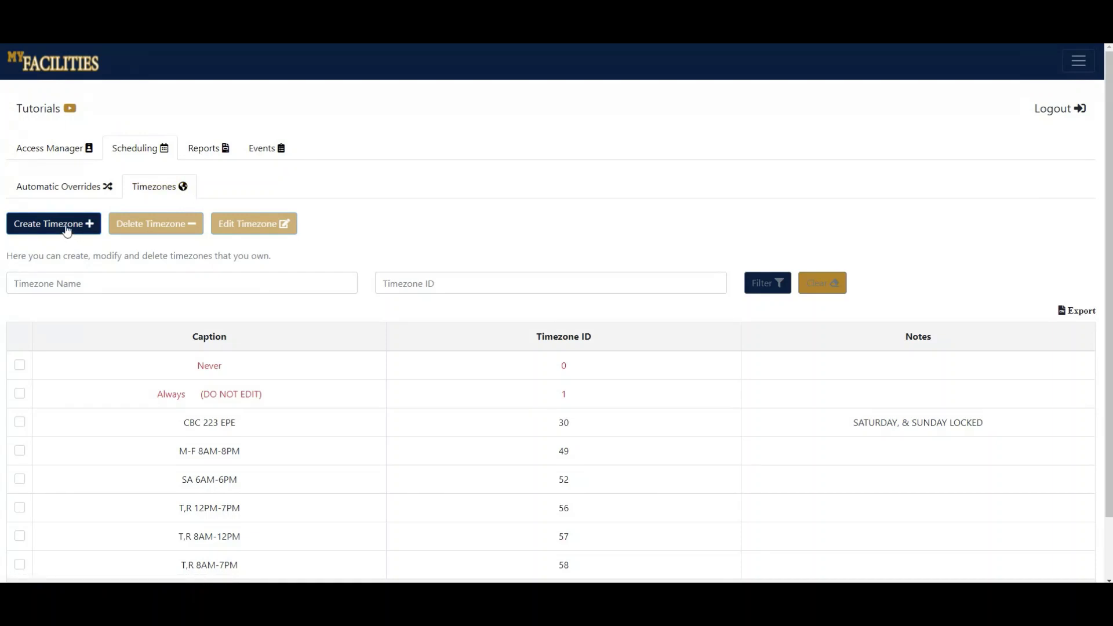
click(99, 281)
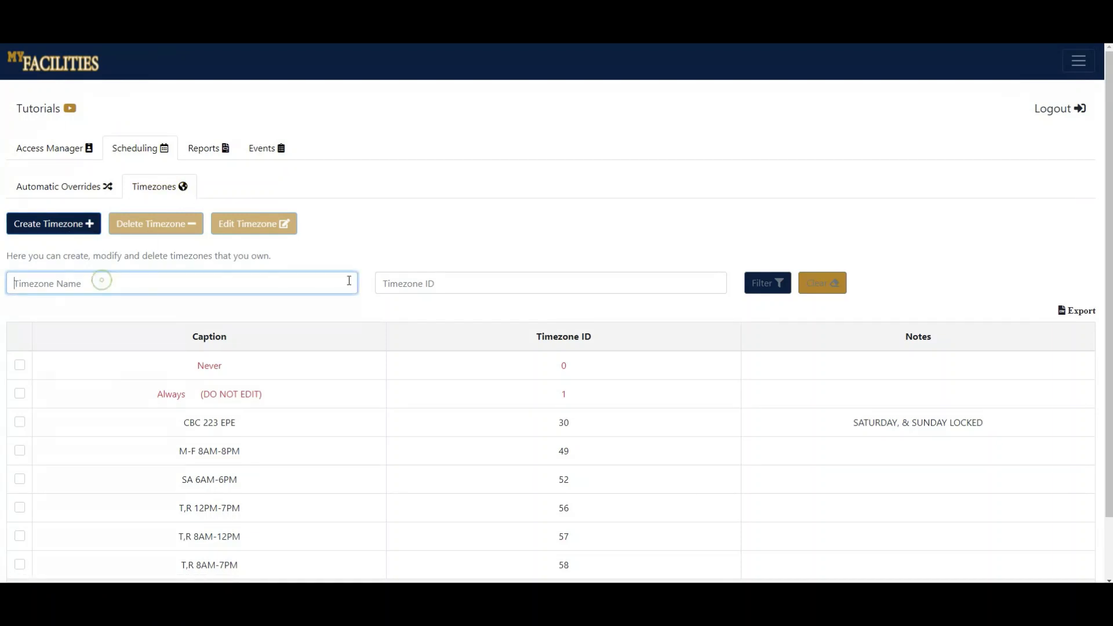
click(417, 282)
scroll(295, 296, down, 2)
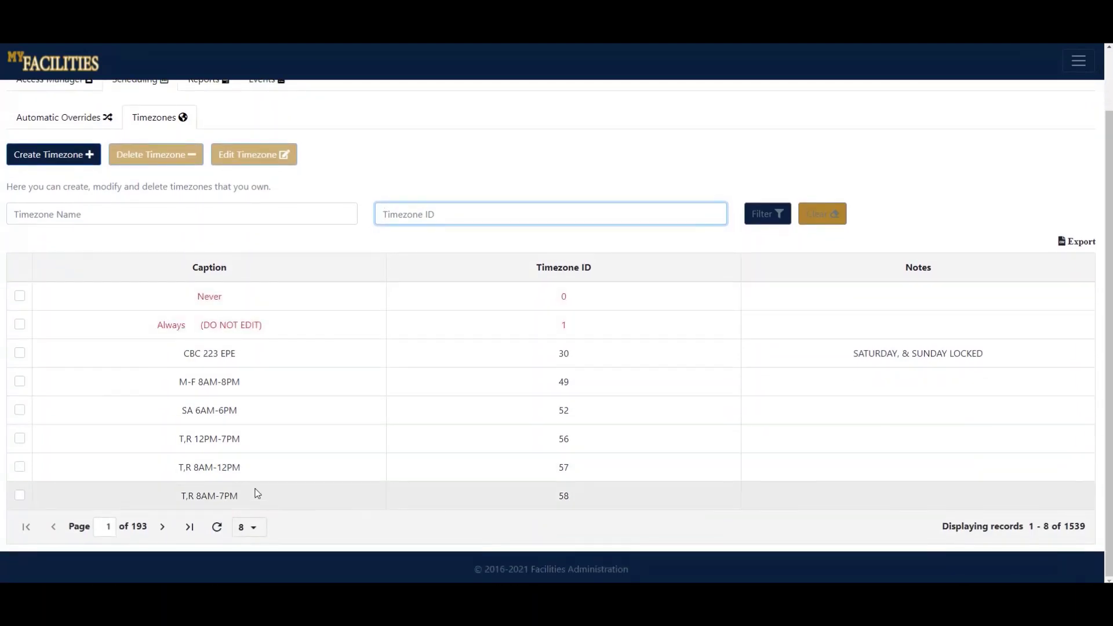
scroll(268, 317, up, 1)
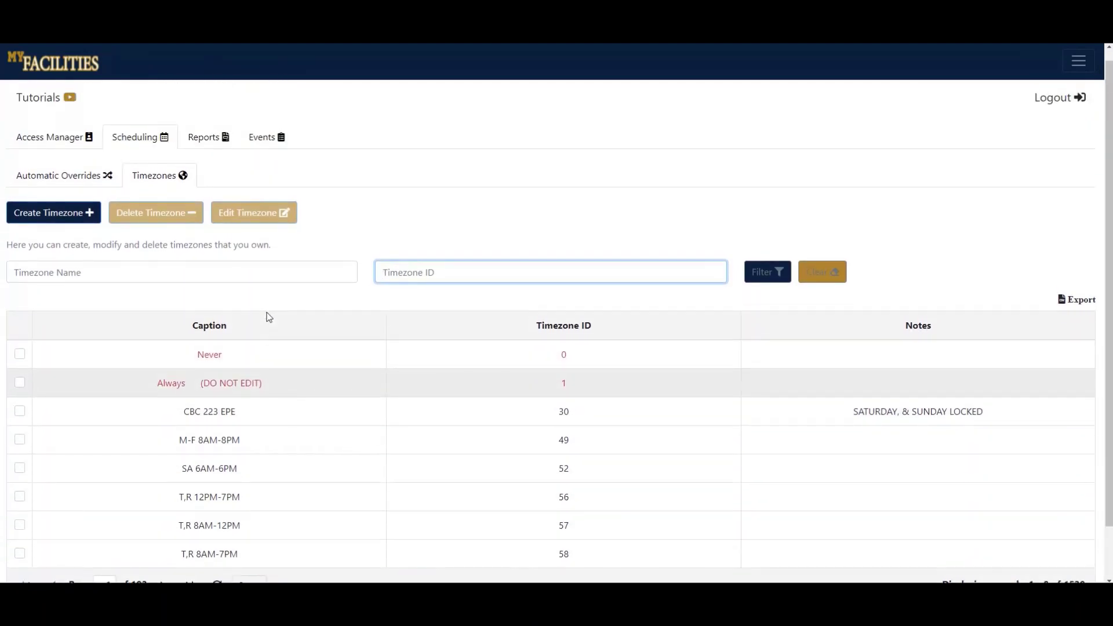
click(218, 270)
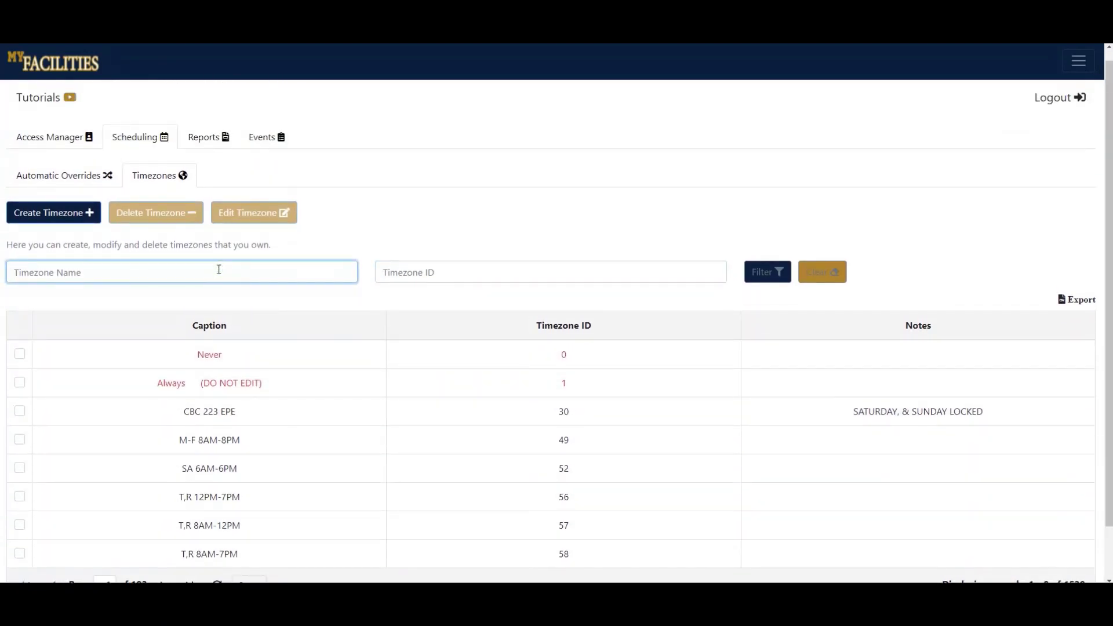
text(6am)
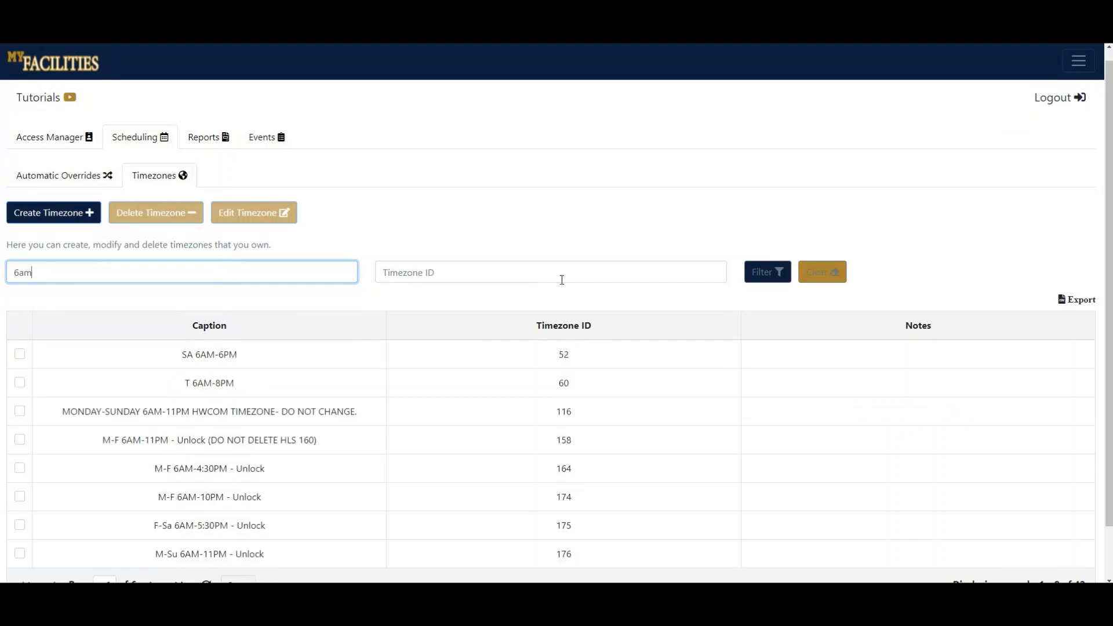
Filter the timezones by the name "cbc" instead, and clear the filter to list all timezones again
drag(154, 270, 8, 271)
key(BackSpace)
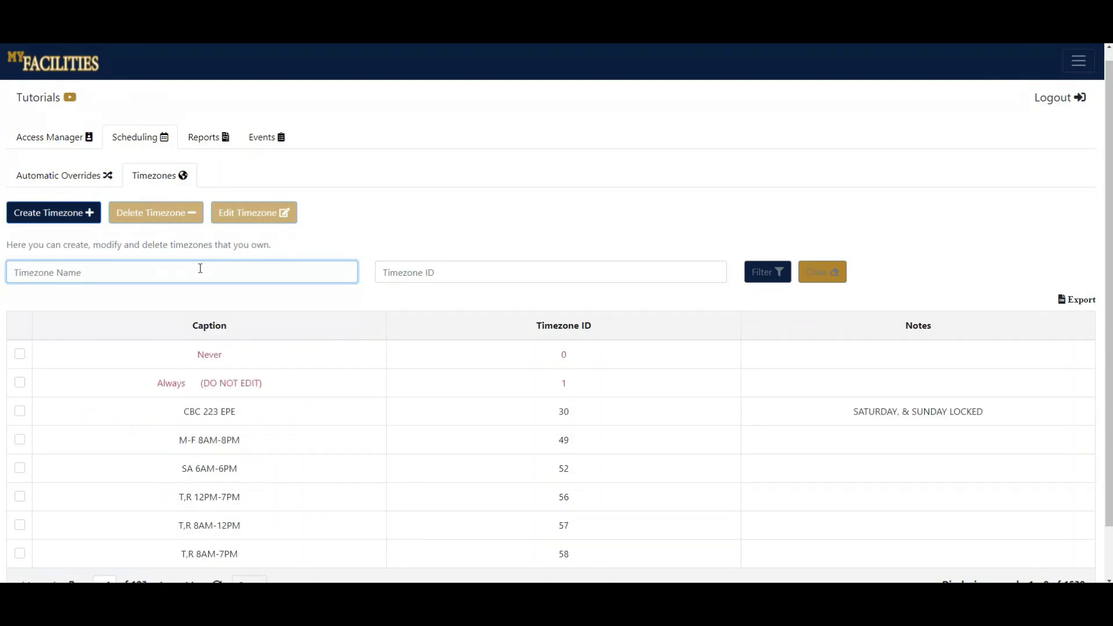
text(cbc)
click(768, 277)
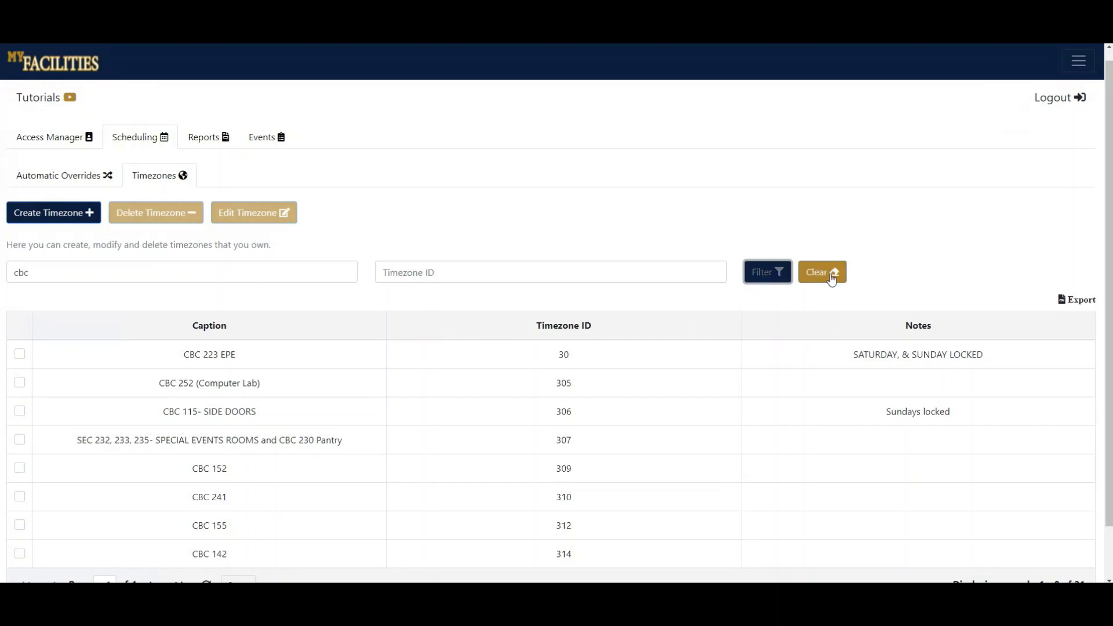
click(831, 272)
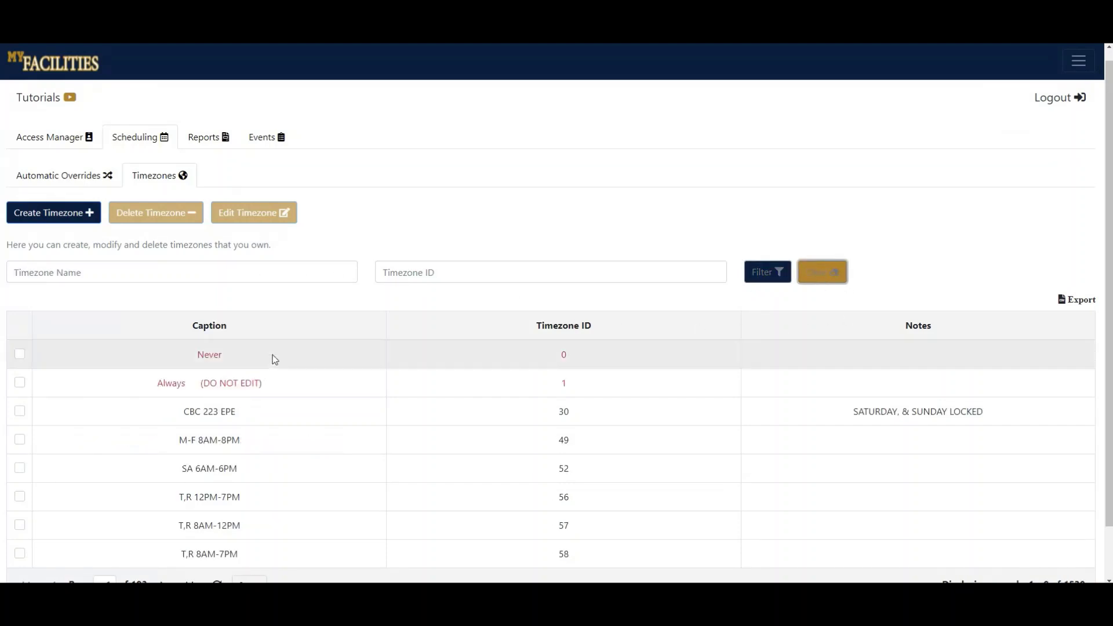
scroll(258, 348, down, 1)
scroll(278, 329, up, 1)
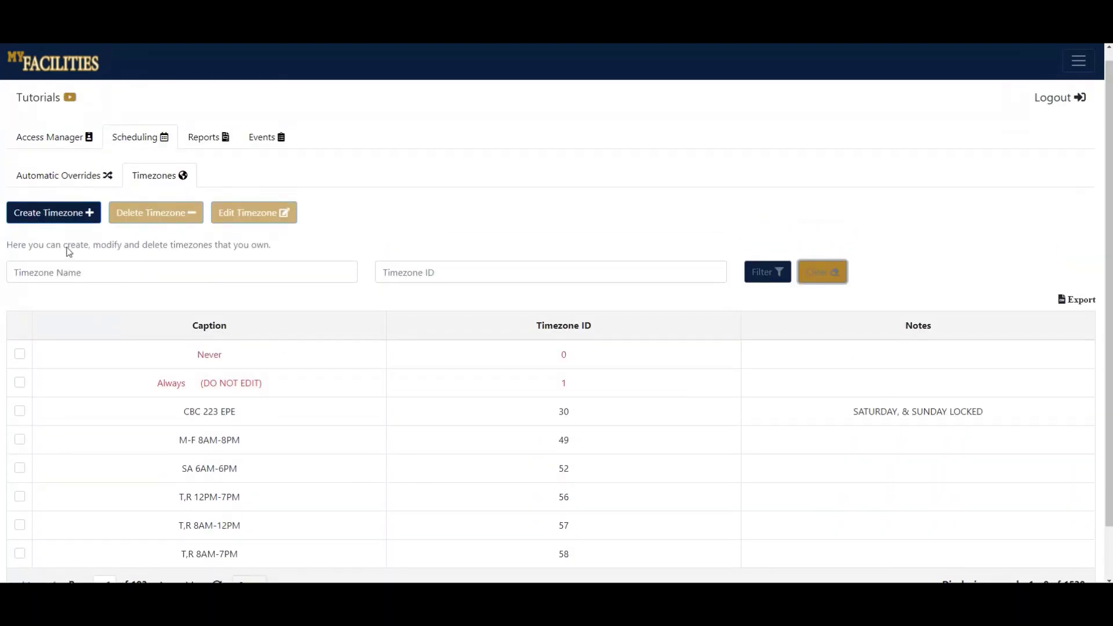
Create a new timezone named "juantest2" with the notes "test"
click(66, 214)
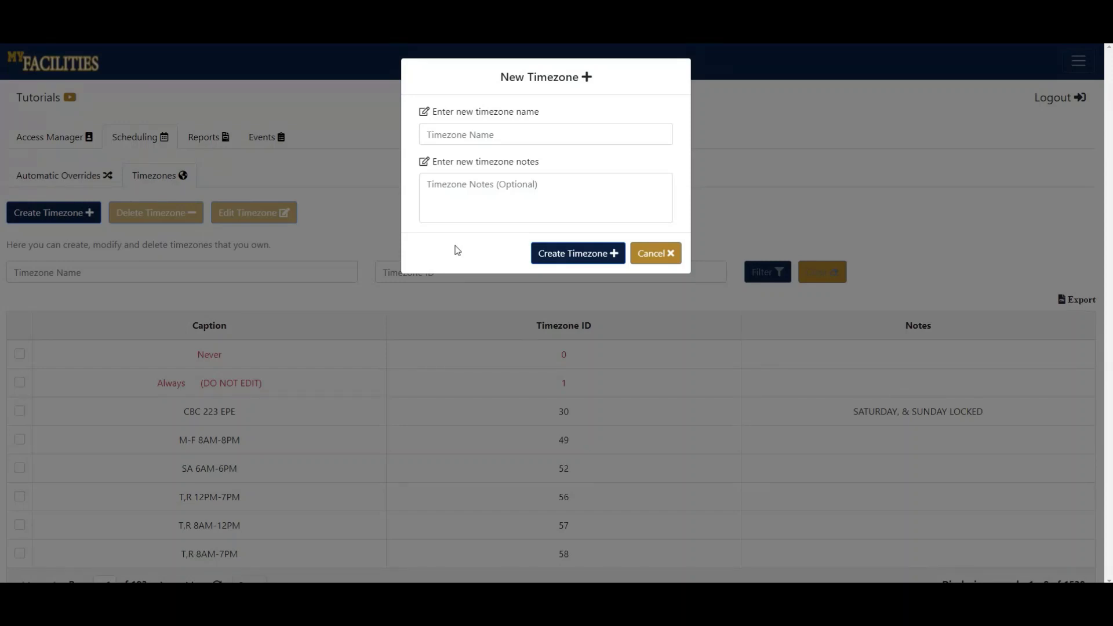
click(507, 138)
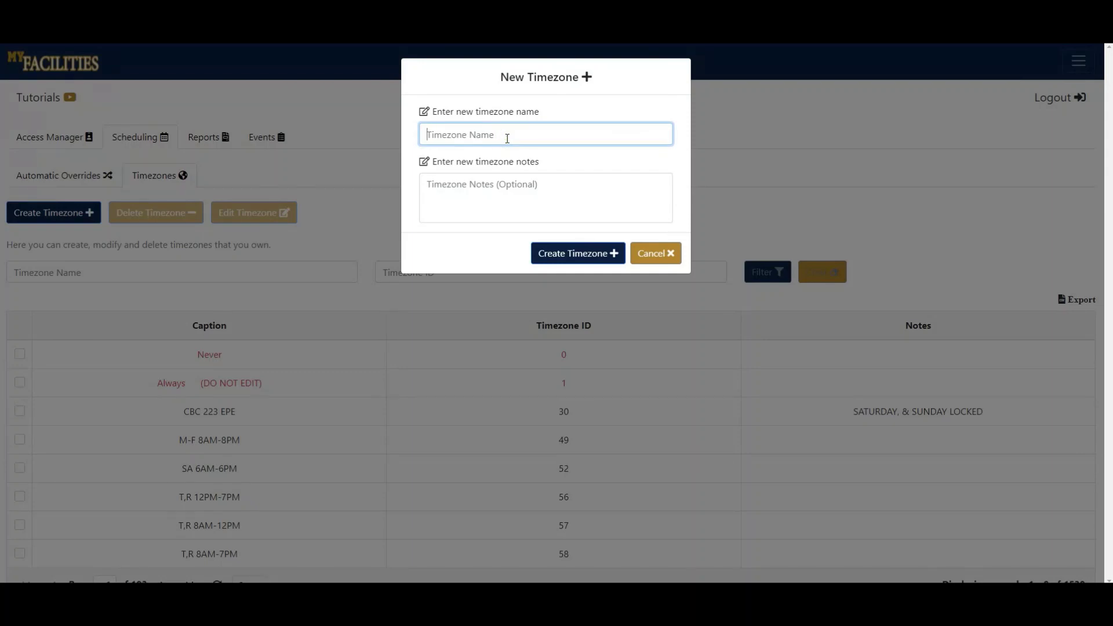
text(juantest2)
click(502, 189)
text(test)
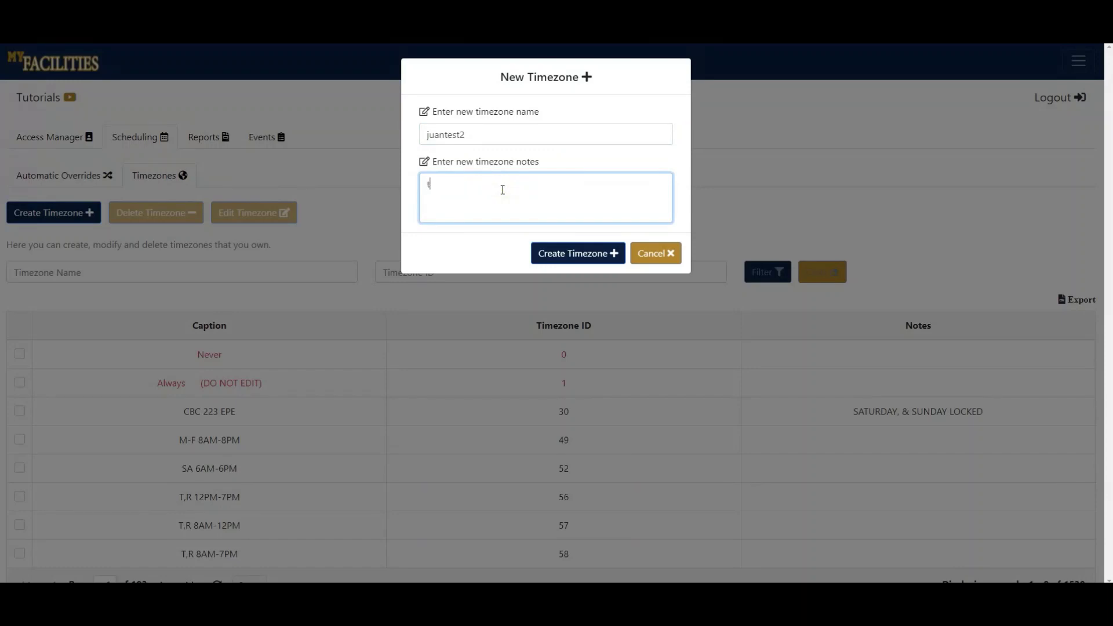
click(563, 255)
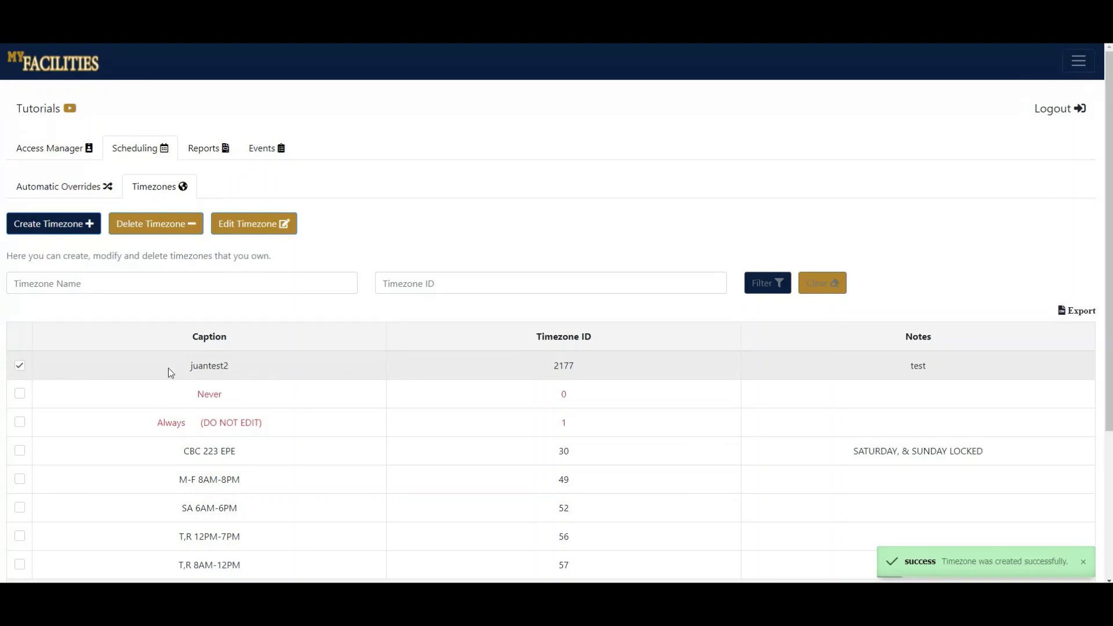
Delete the newly created timezone "juantest2" and confirm its removal
drag(169, 368, 937, 359)
click(939, 362)
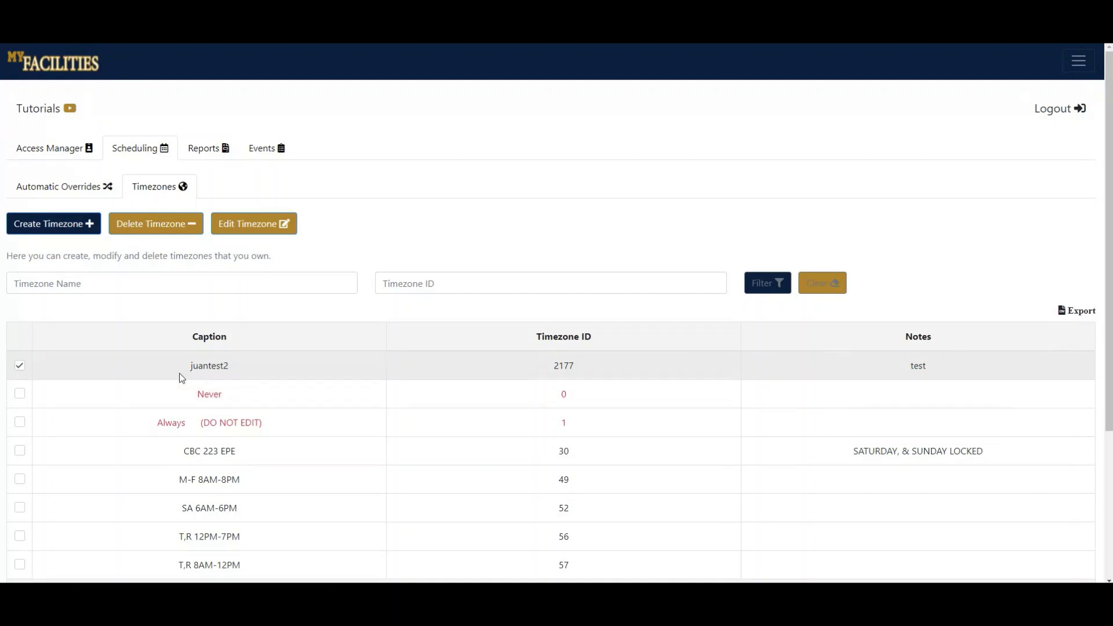
click(166, 229)
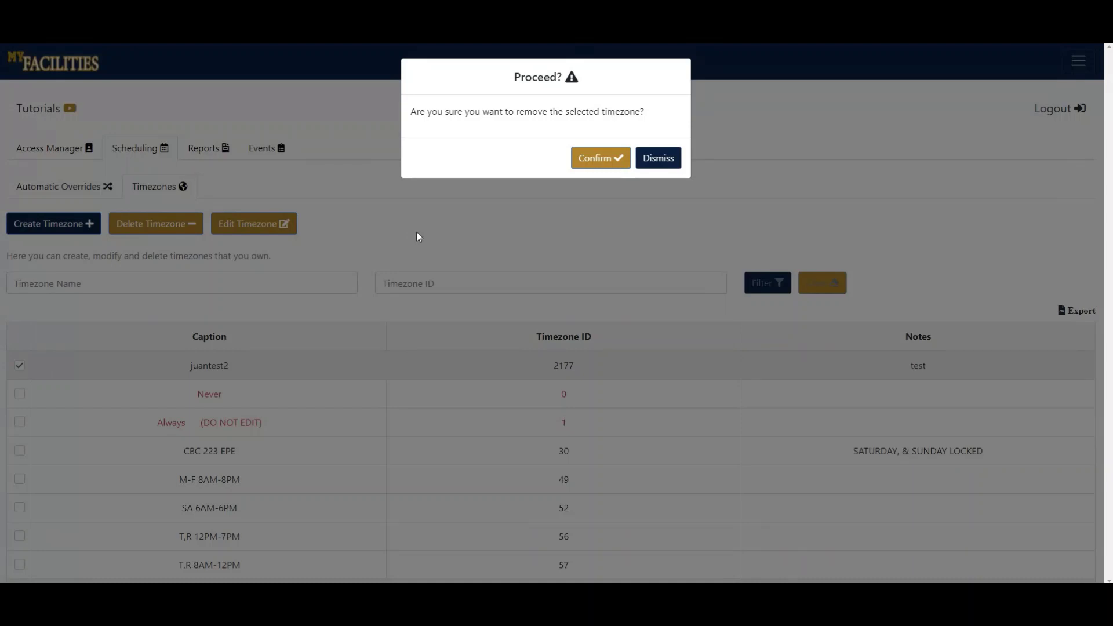
click(600, 165)
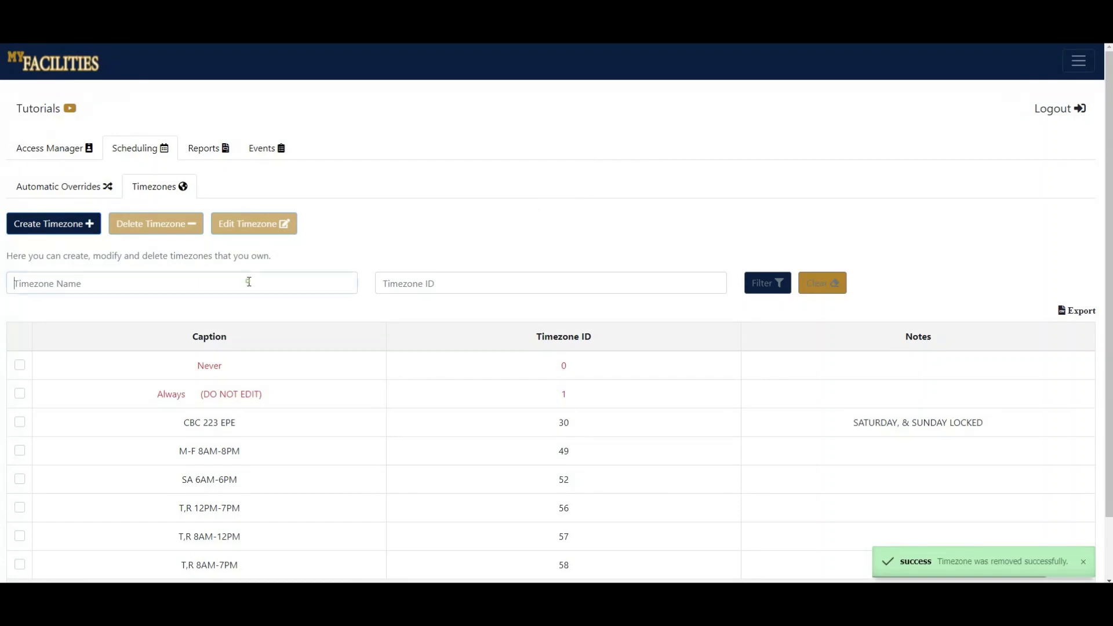
Find the timezone "juantest" by name and update it with the name "juantestt" and the notes "edited"
click(248, 281)
text(juantest)
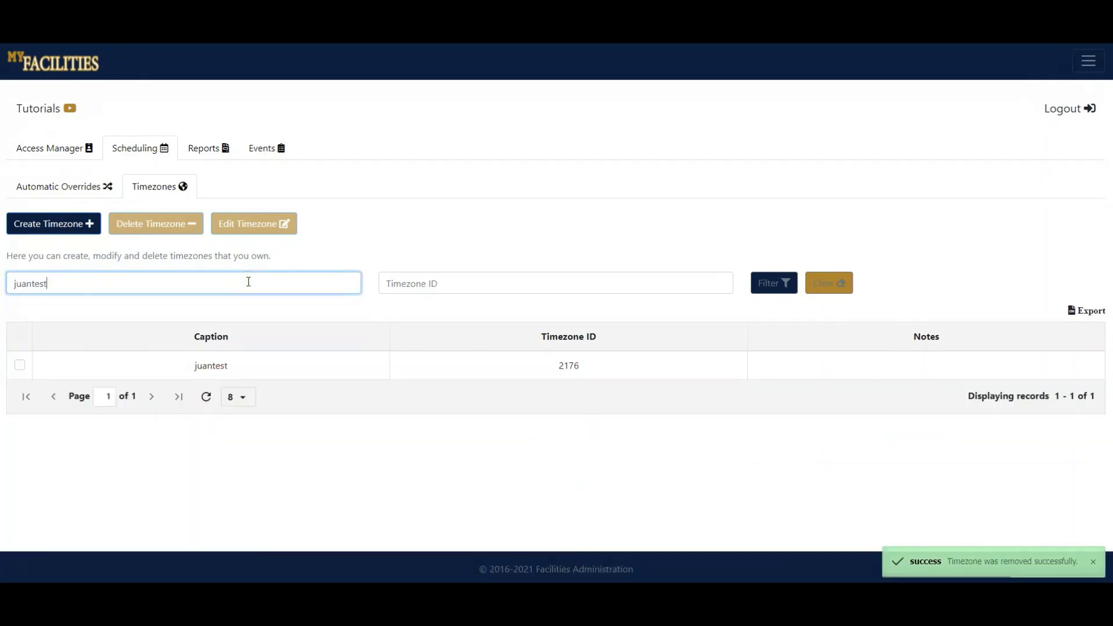
click(20, 365)
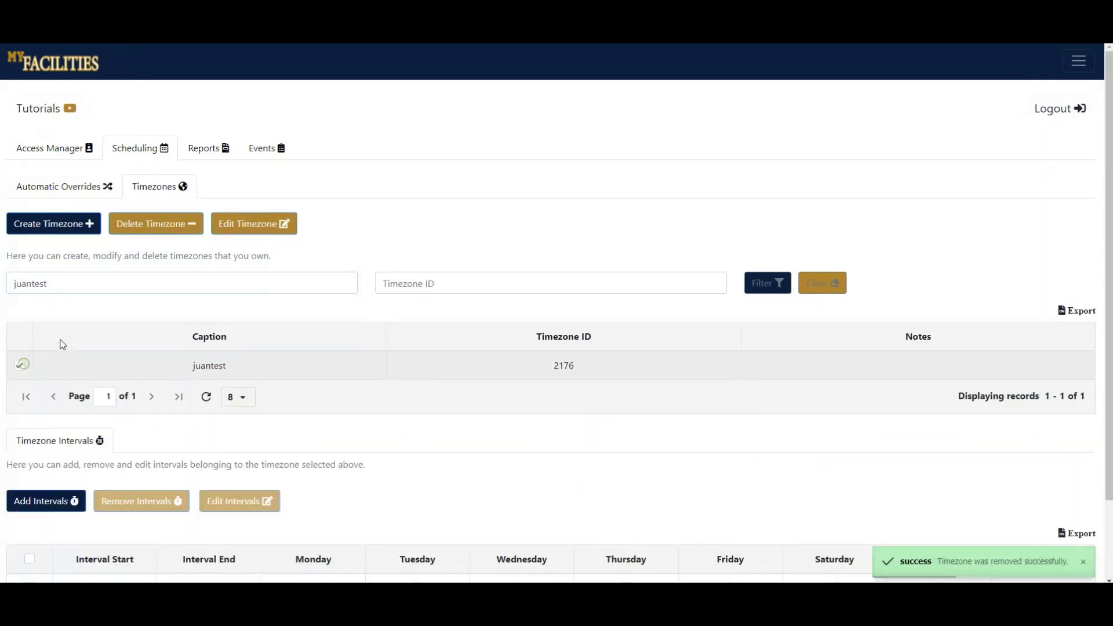
click(264, 227)
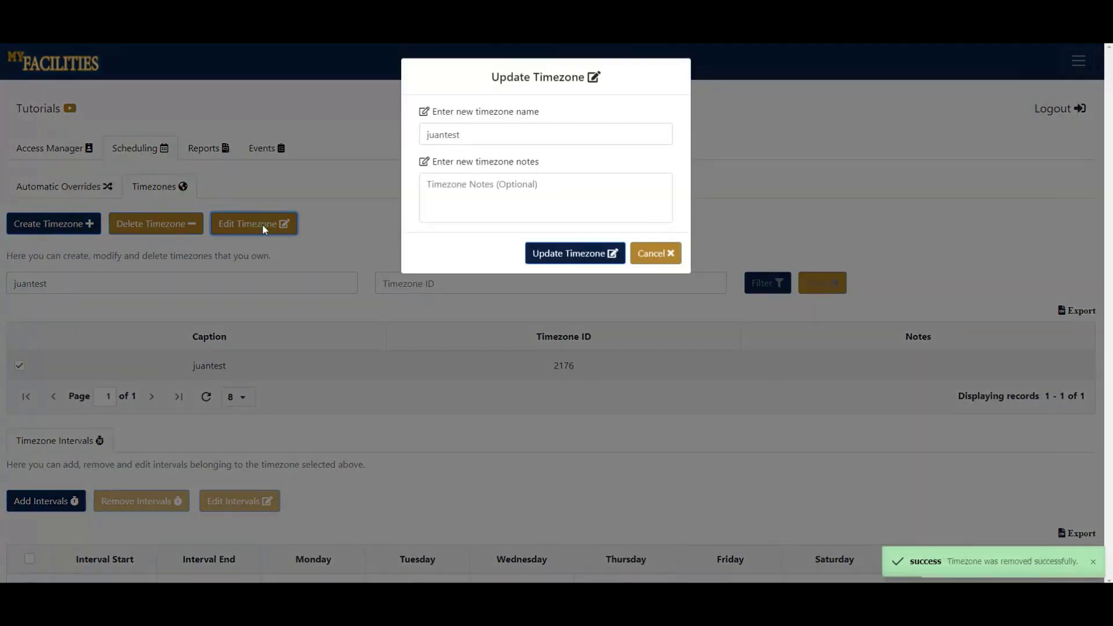
click(498, 134)
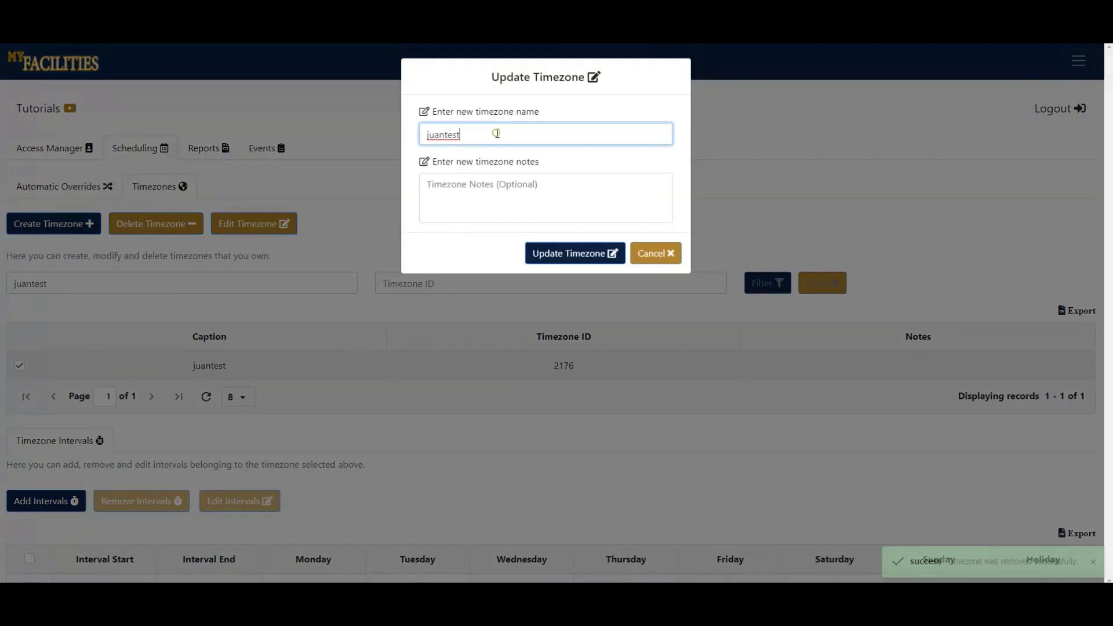
text(t)
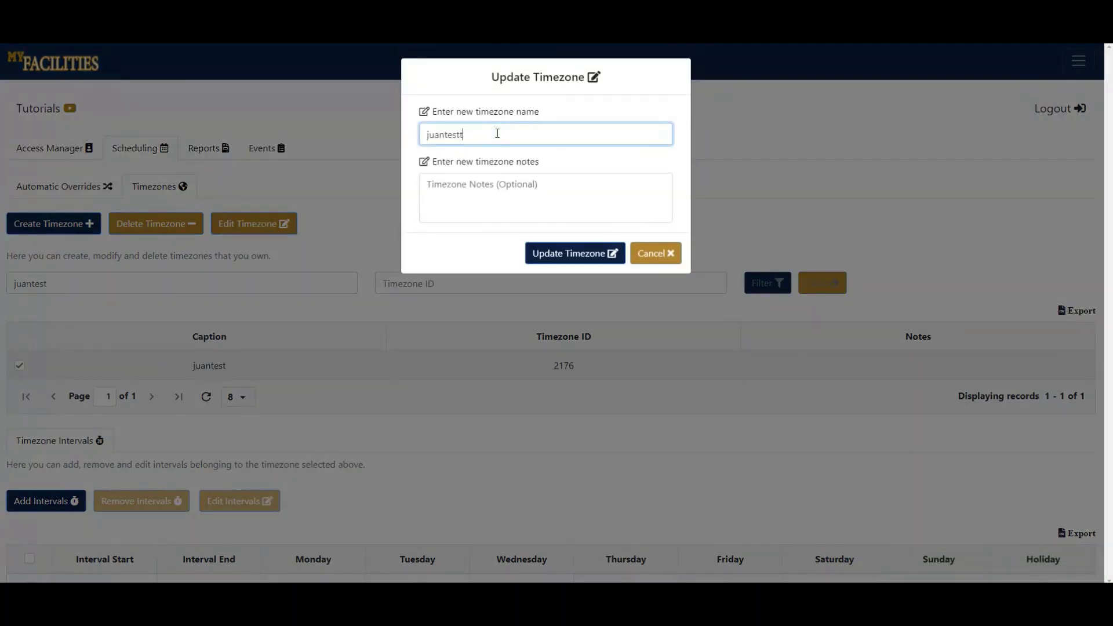
click(519, 194)
text(edited)
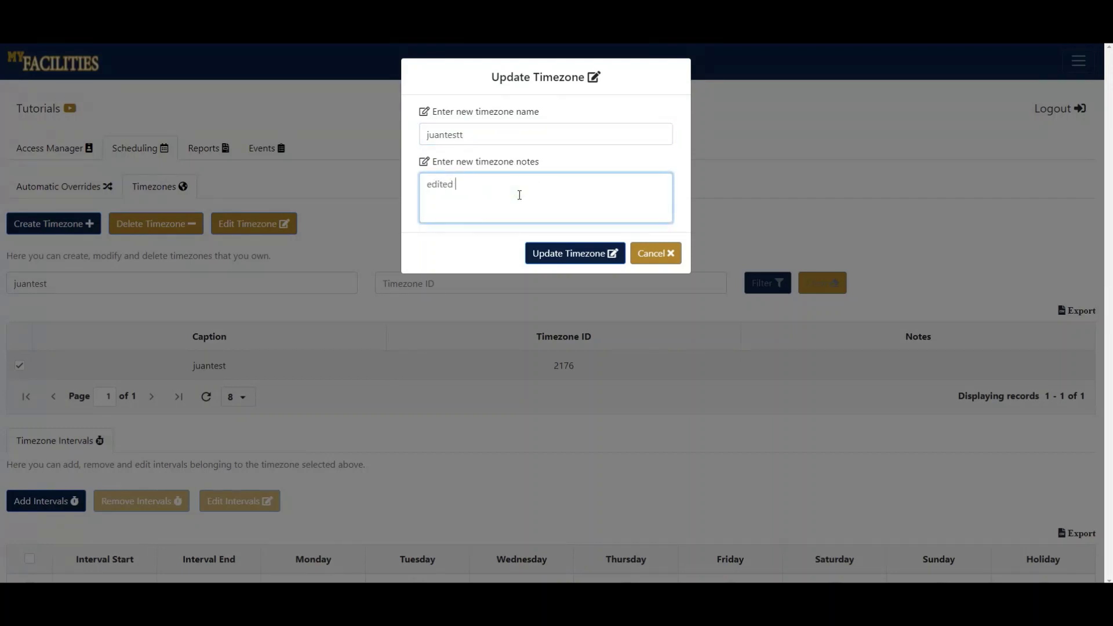
click(548, 255)
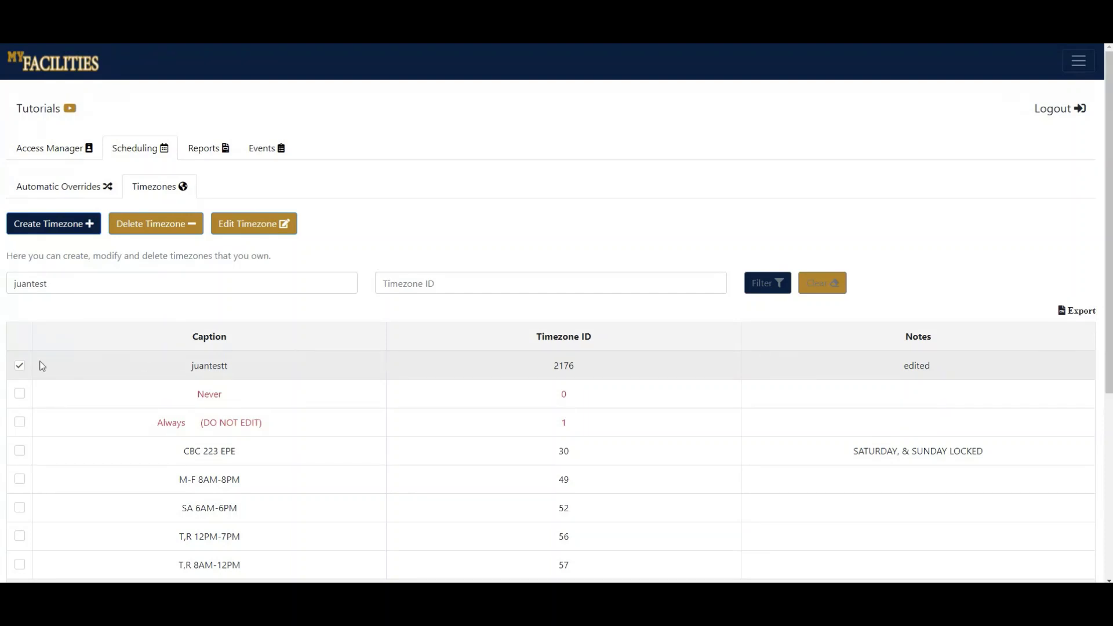
Add an interval to the timezone "juantestt" from 12:00 AM to 11:59 PM, covering Monday through Friday
click(19, 367)
click(20, 368)
scroll(242, 305, down, 4)
scroll(242, 305, down, 1)
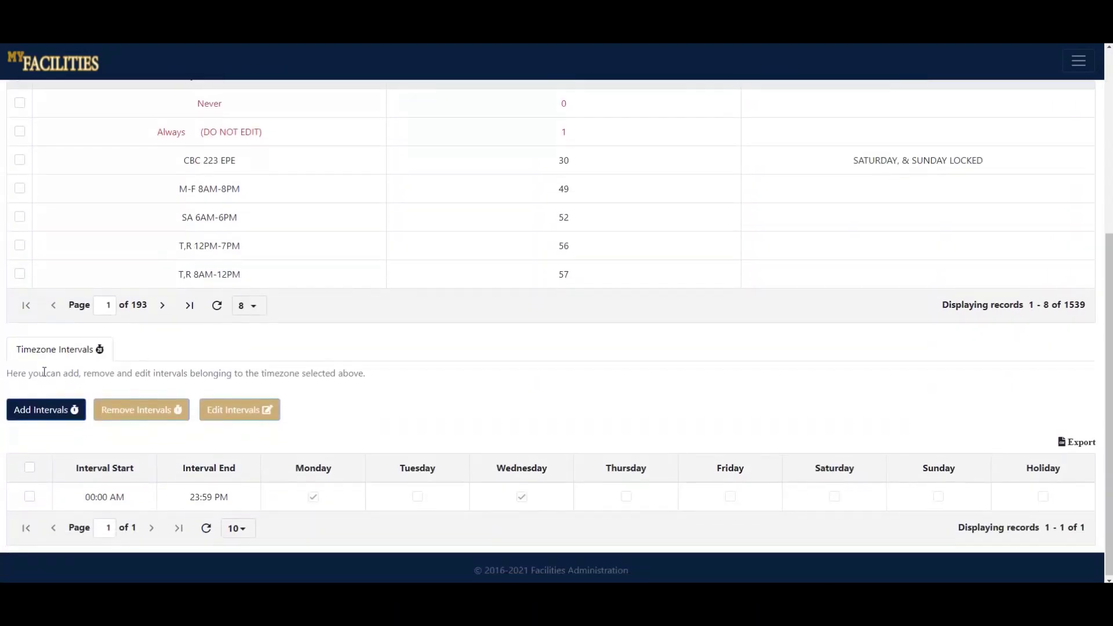
drag(17, 355, 61, 352)
click(42, 412)
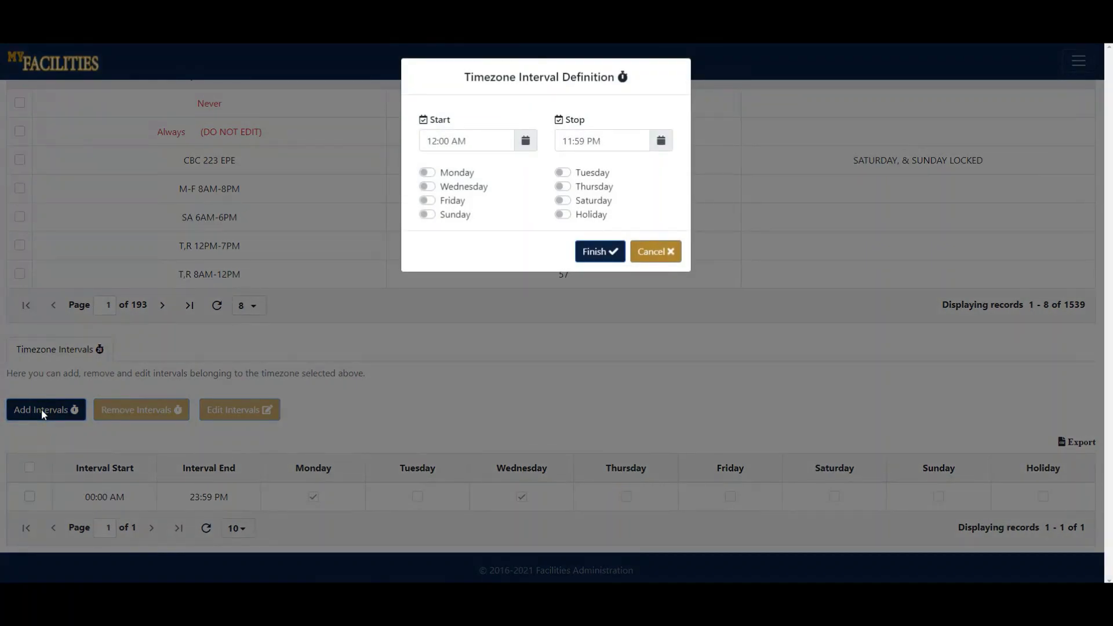
click(426, 172)
click(427, 186)
click(427, 200)
click(563, 173)
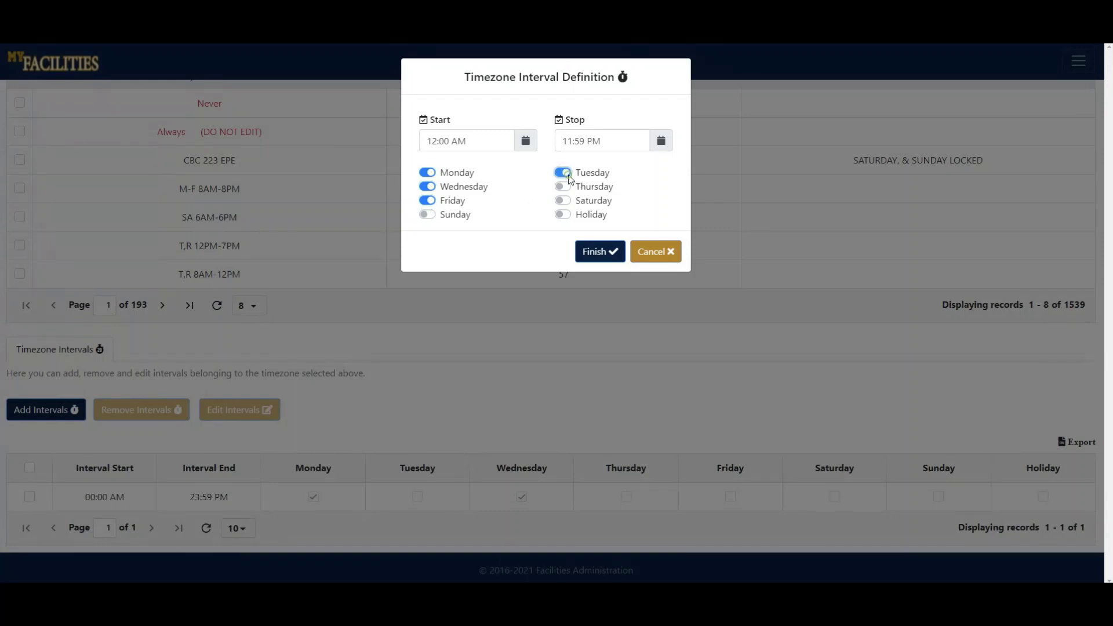
click(565, 188)
click(597, 255)
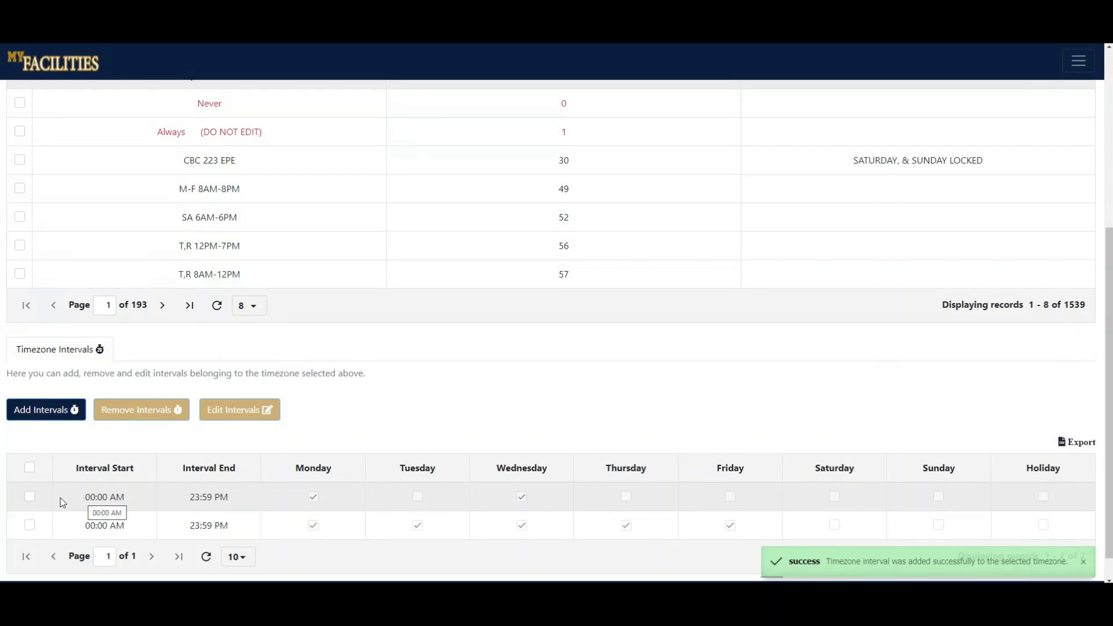
Remove the interval that covers only Monday and Wednesday from the selected timezone and confirm the removal
click(31, 498)
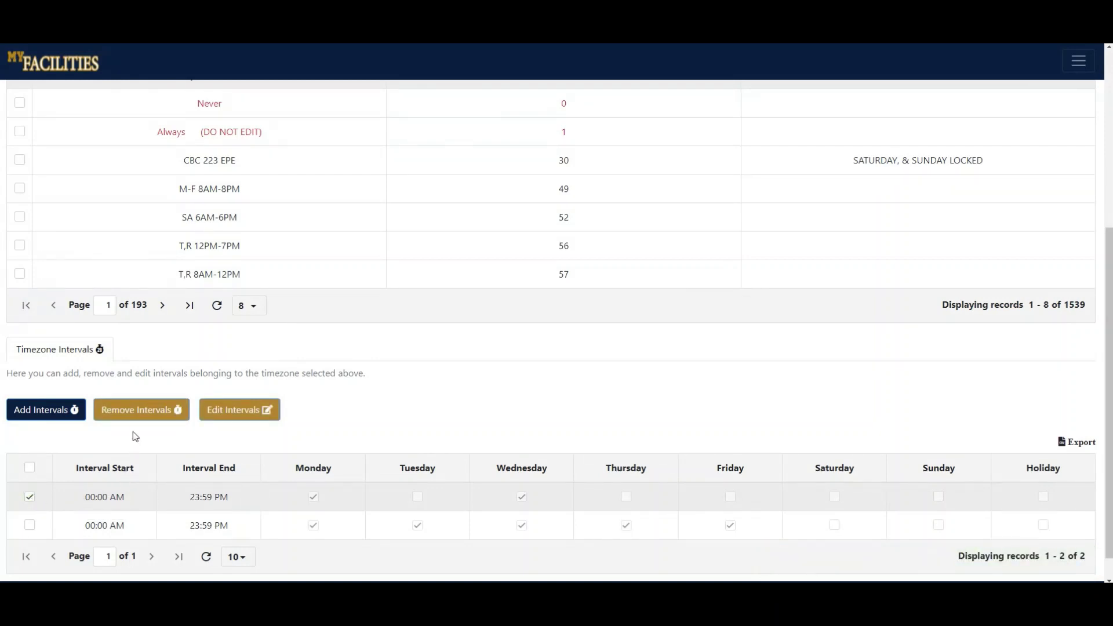
click(139, 412)
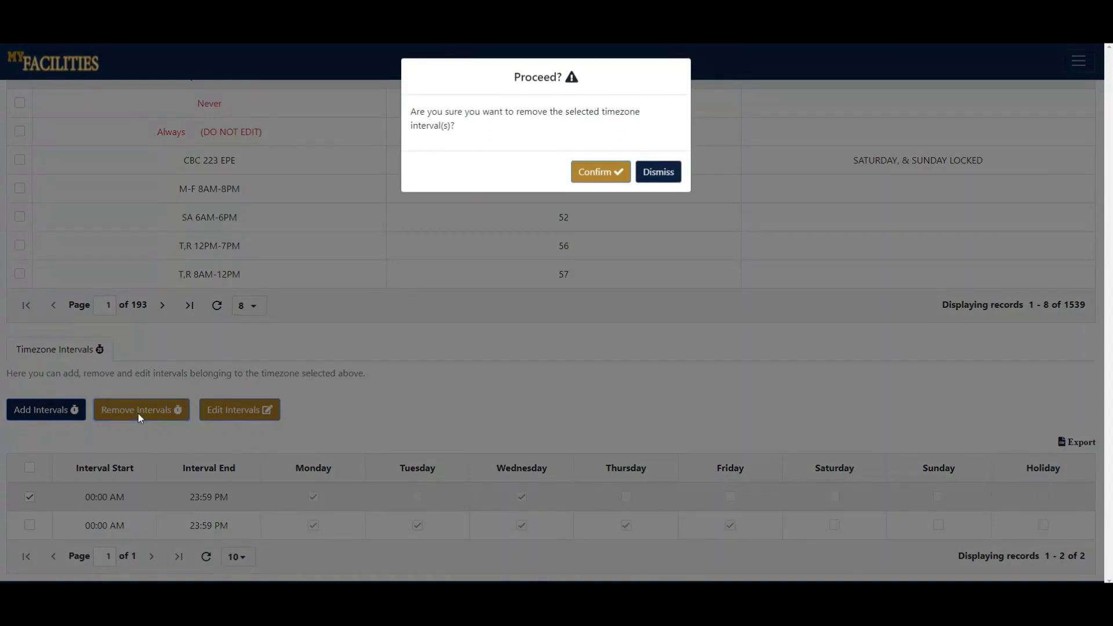
click(604, 174)
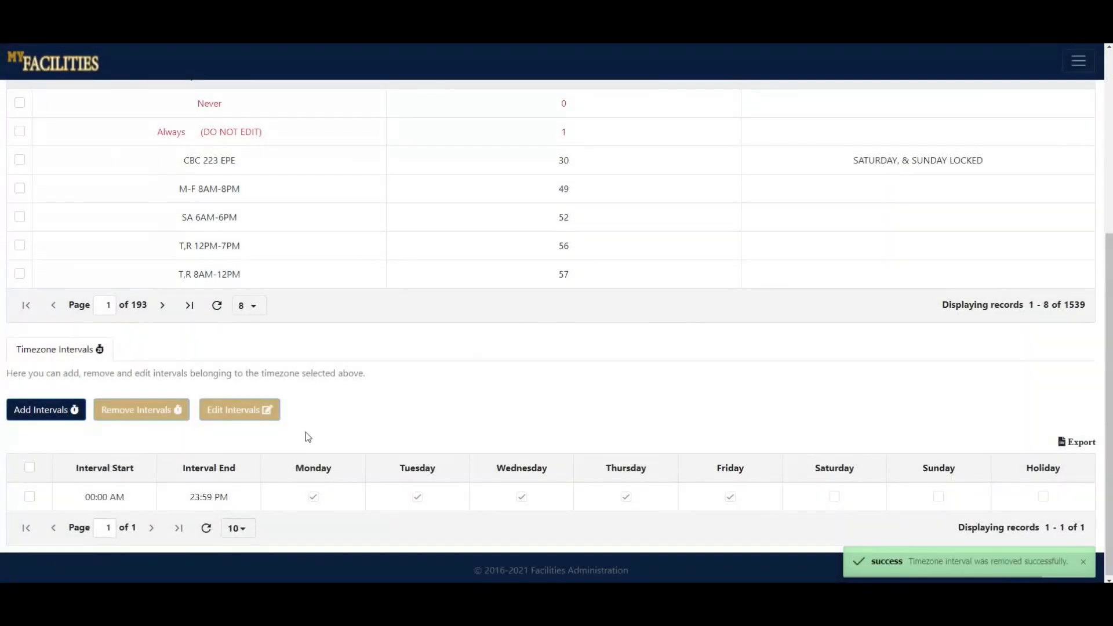
Edit the Monday-to-Friday interval so that it starts at 04:00 AM, and save the change
click(30, 497)
click(233, 409)
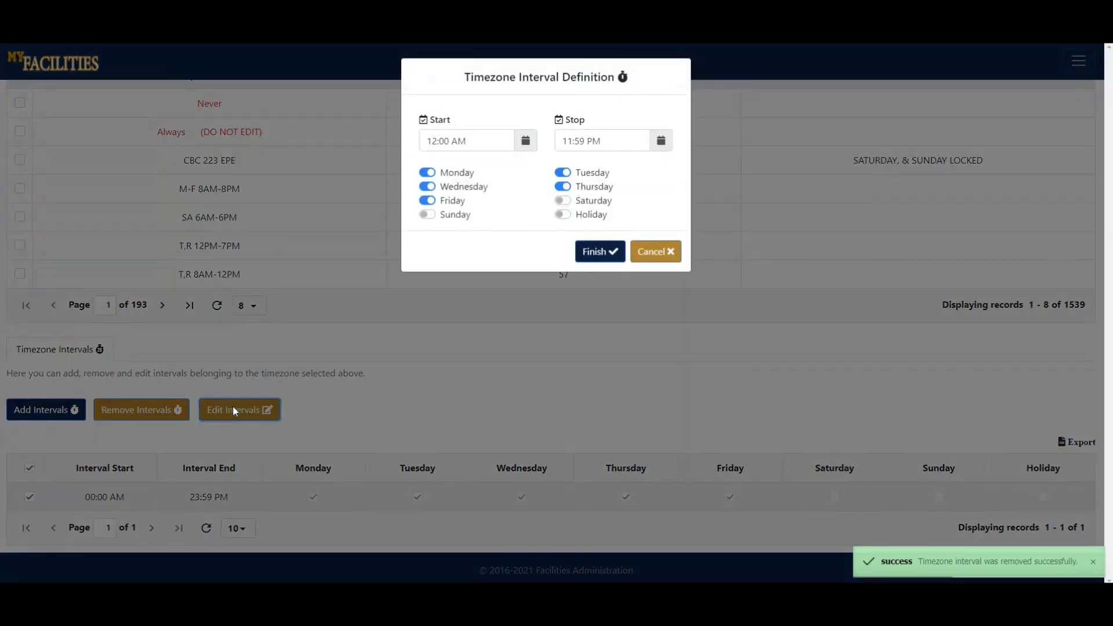
click(525, 141)
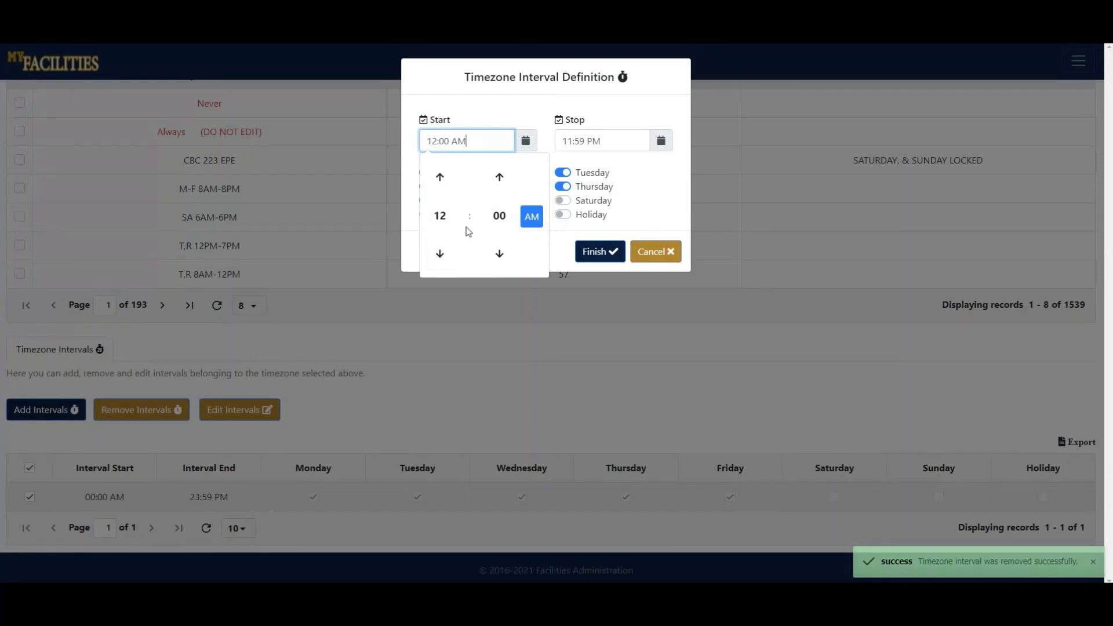
click(439, 177)
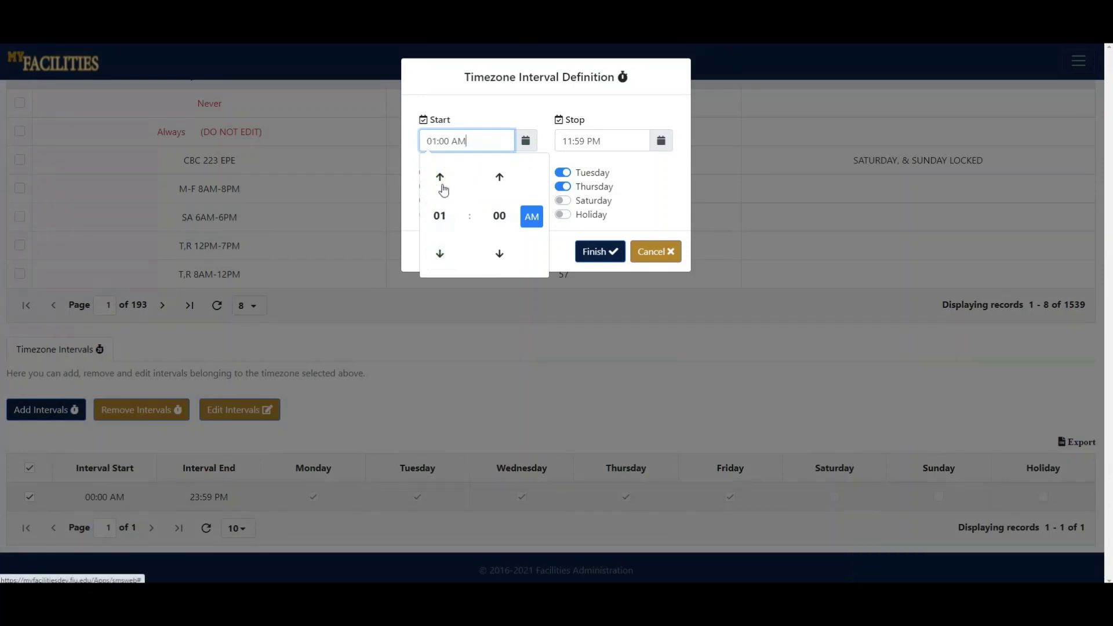
click(439, 177)
click(440, 176)
click(440, 176)
click(659, 196)
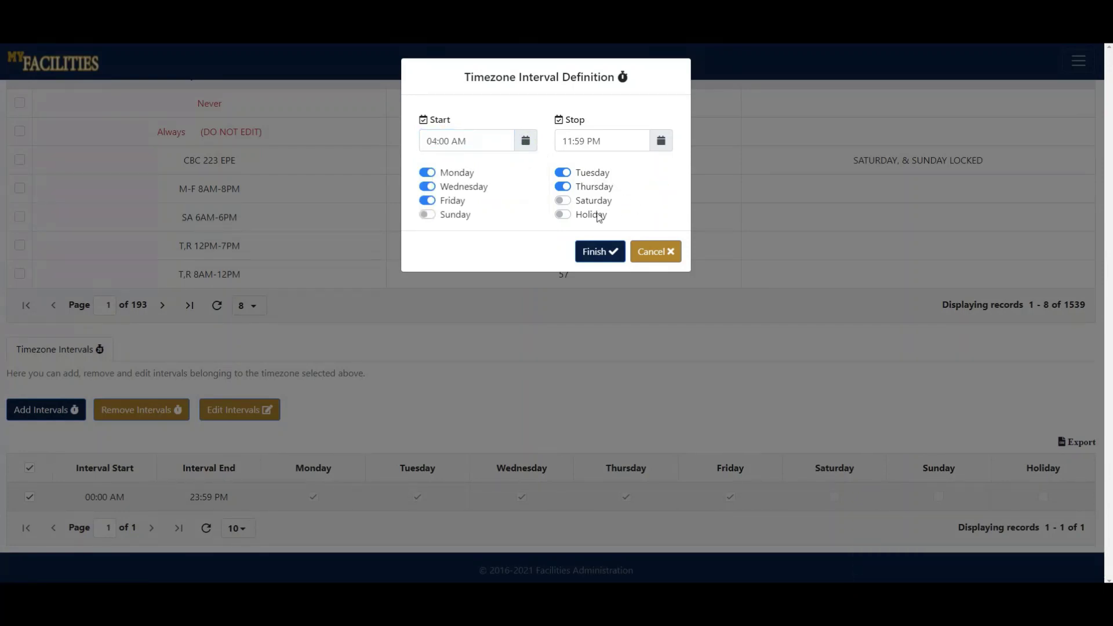
click(583, 252)
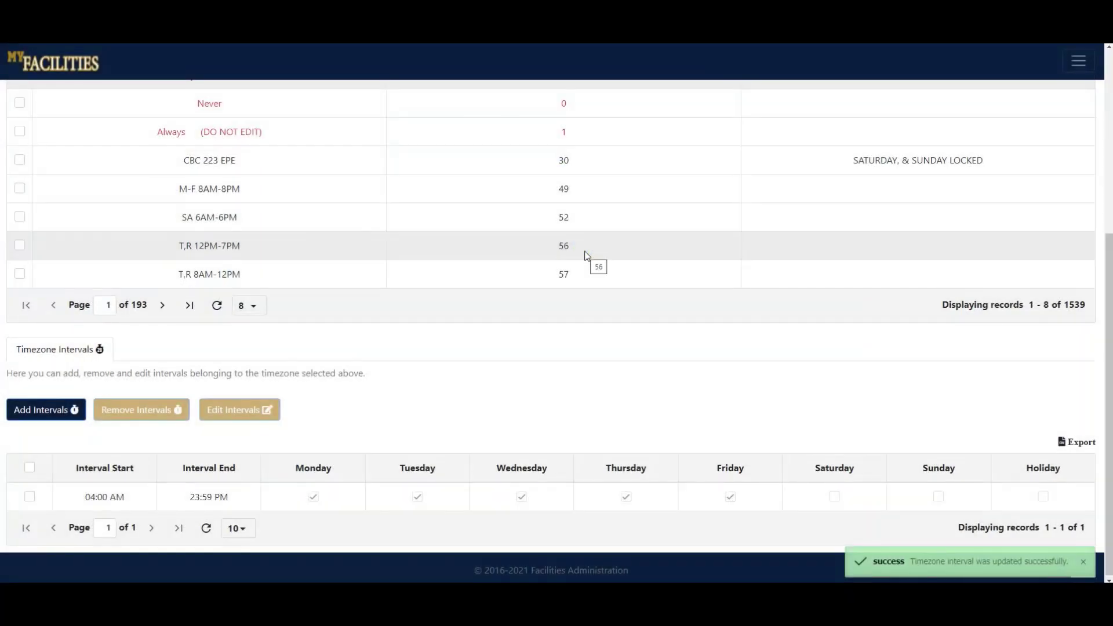